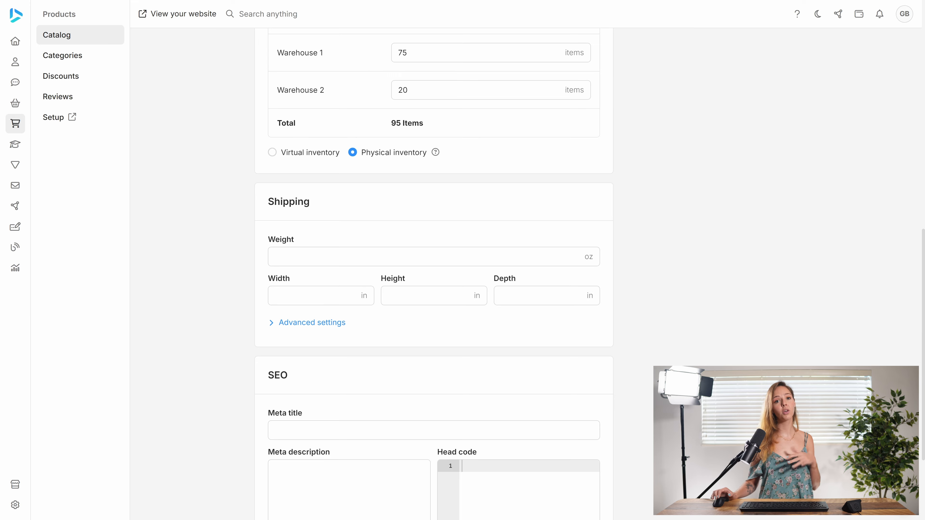
Set the bow tie product's shipping weight to 0.50 oz.
{"action": "left_click", "coordinate": [433, 256]}
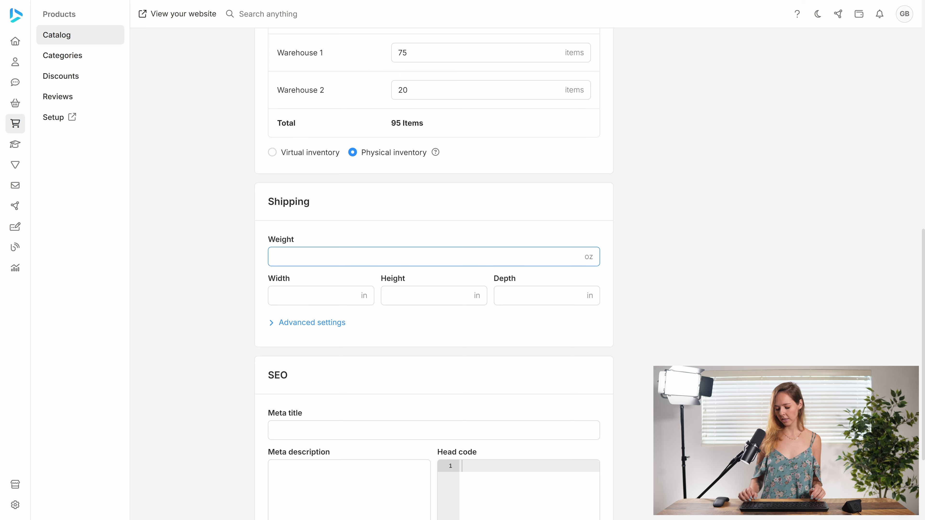
{"action": "type", "text": "0.65"}
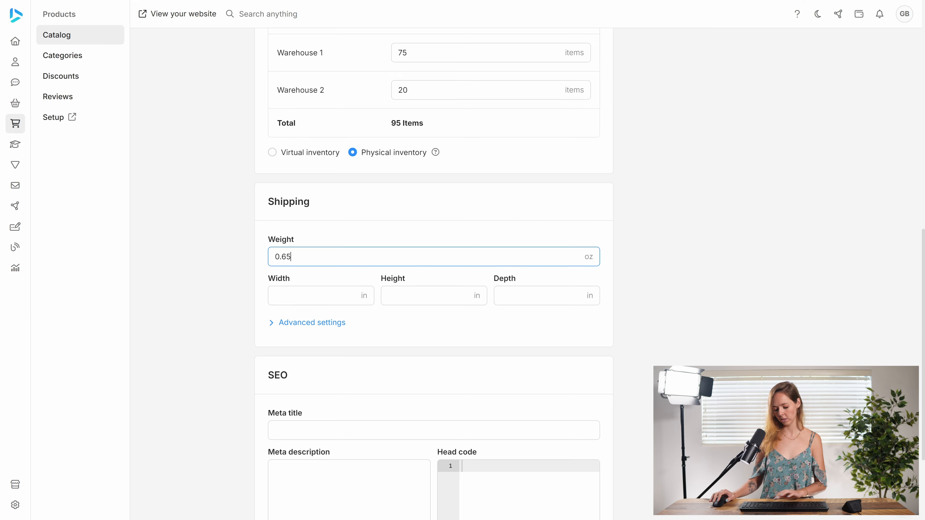
{"action": "key", "text": "BackSpace"}
{"action": "key", "text": "BackSpace"}
{"action": "type", "text": "50"}
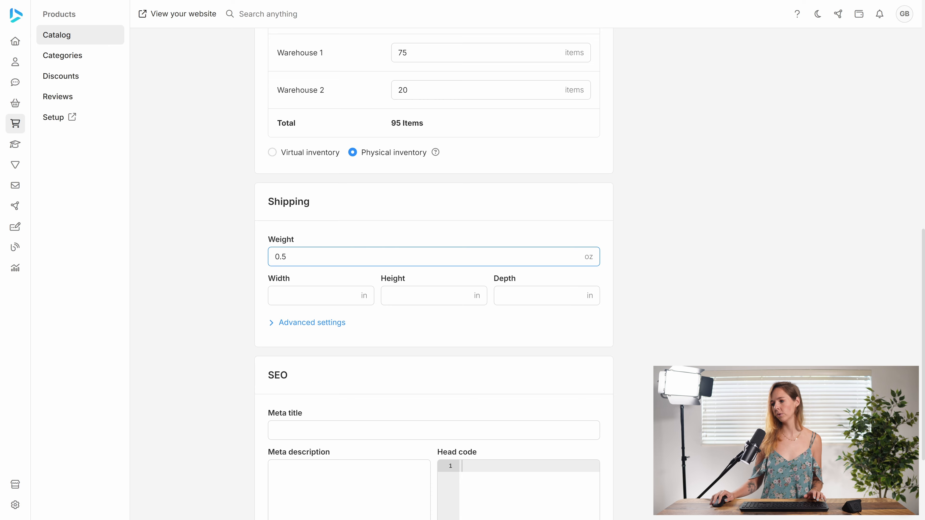
Set the product's shipping dimensions to 15 in width, 5 in height and 2 in depth.
{"action": "key", "text": "Tab"}
{"action": "type", "text": "15"}
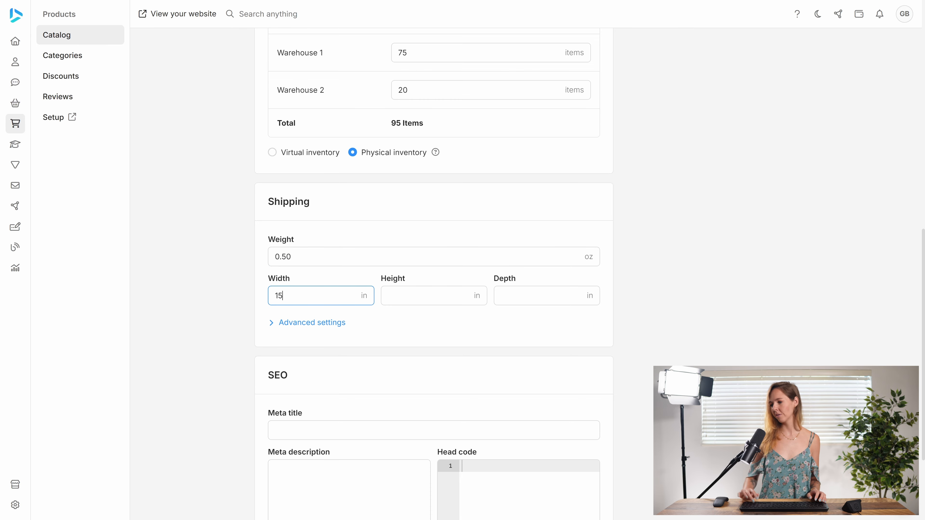
{"action": "key", "text": "Tab"}
{"action": "type", "text": "5"}
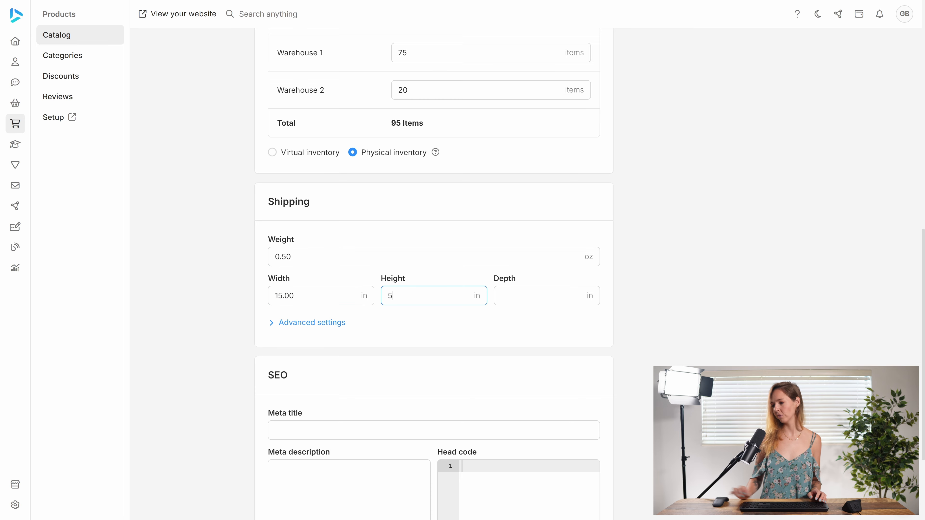
{"action": "key", "text": "Tab"}
{"action": "type", "text": "2"}
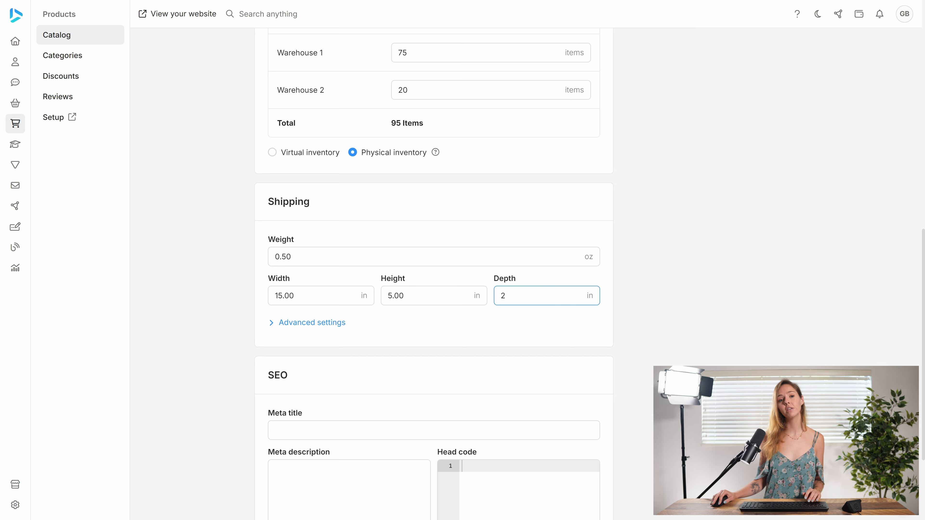
Set the product's shipping price to 20 USD in the advanced shipping settings and save the product.
{"action": "left_click", "coordinate": [312, 326]}
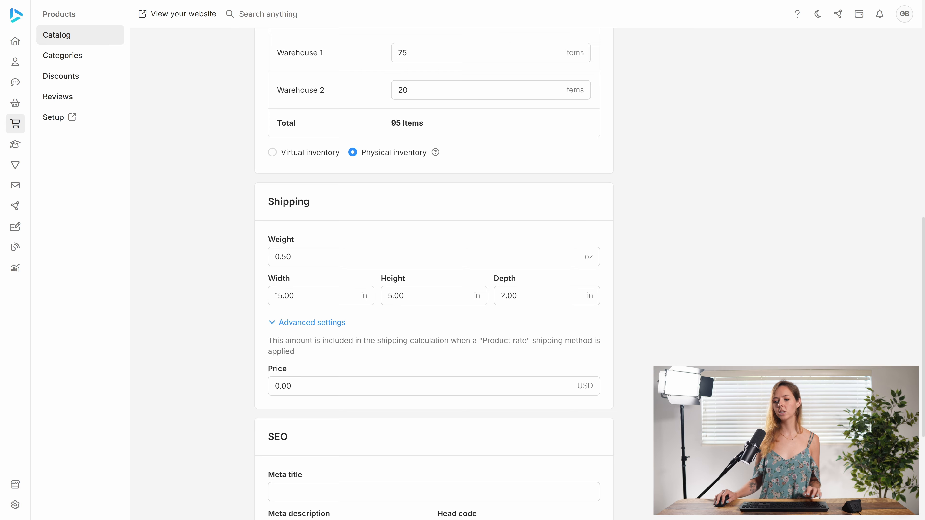
{"action": "key", "text": "Tab"}
{"action": "type", "text": "20"}
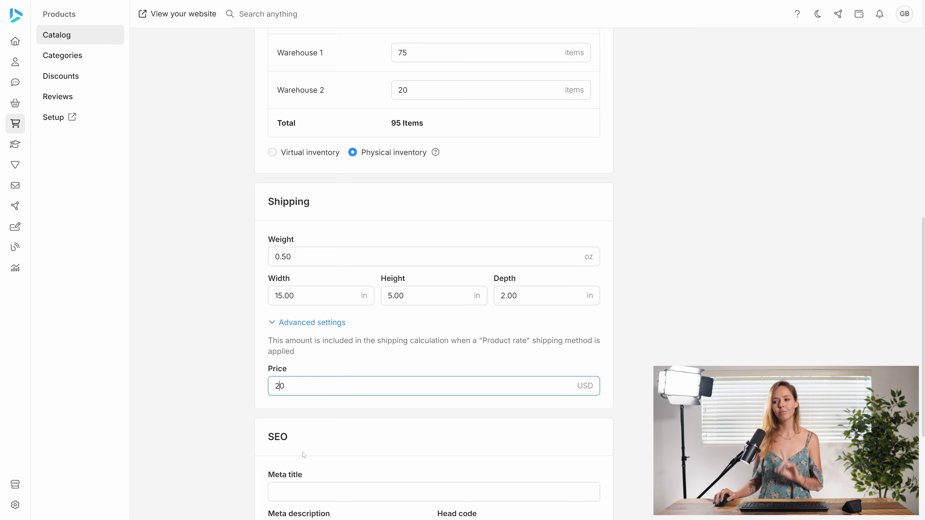
{"action": "scroll", "coordinate": [505, 326], "scroll_direction": "up", "scroll_amount": 12}
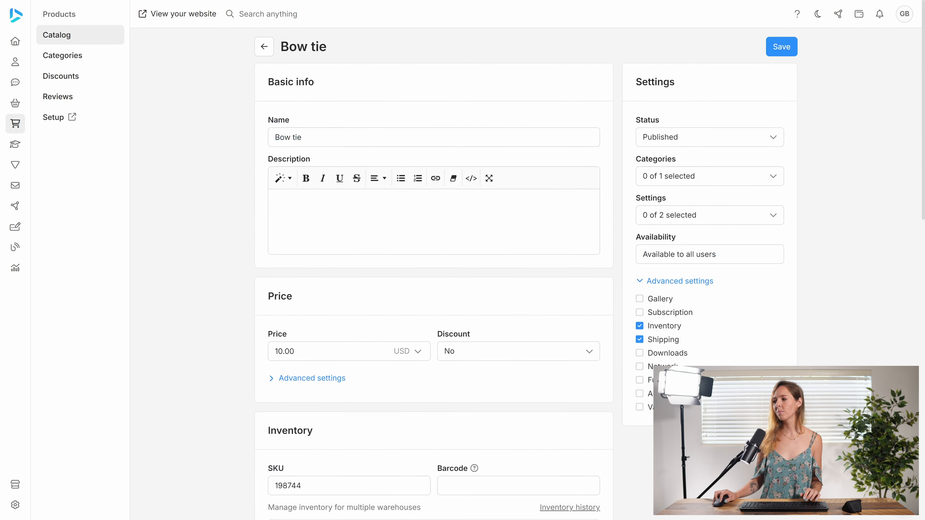
{"action": "left_click", "coordinate": [779, 46]}
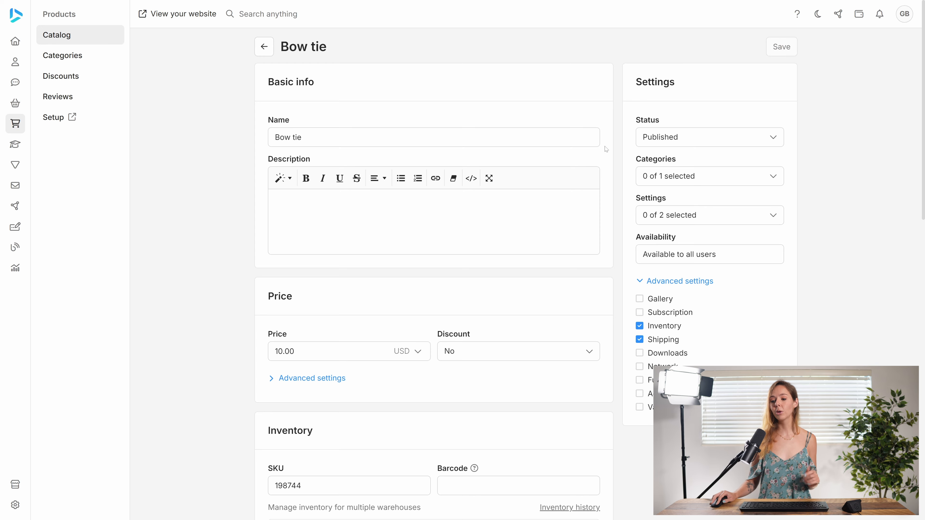
Start adding the first shipping method in the Ecommerce shipping setup.
{"action": "mouse_move", "coordinate": [16, 508]}
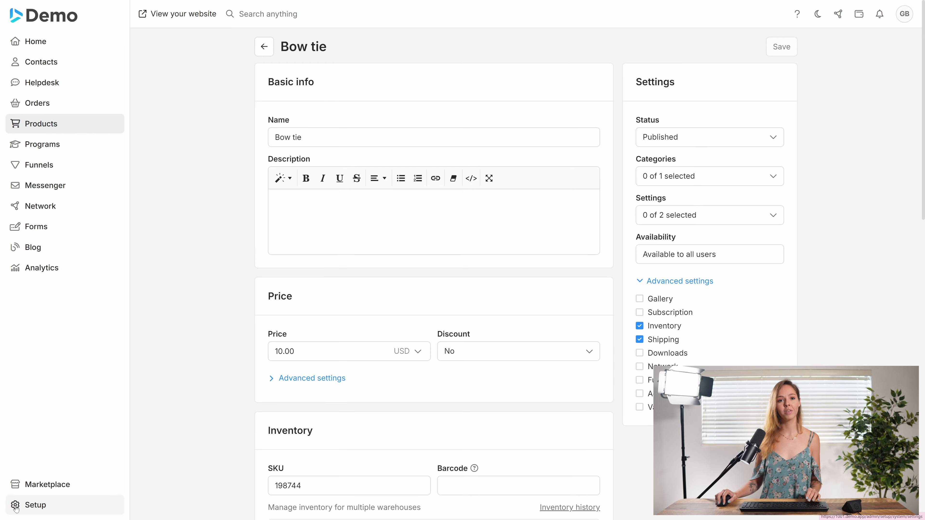
{"action": "left_click", "coordinate": [15, 508]}
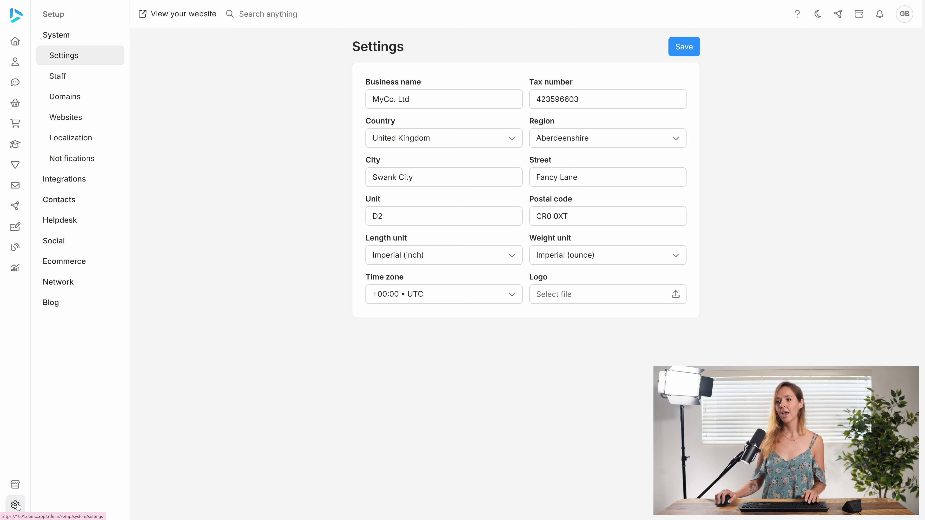
{"action": "left_click", "coordinate": [69, 265]}
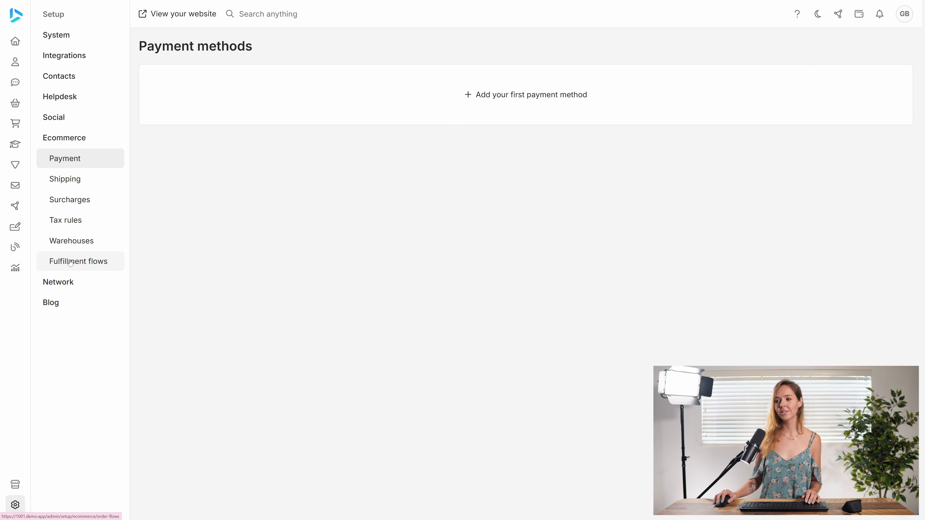
{"action": "left_click", "coordinate": [86, 180]}
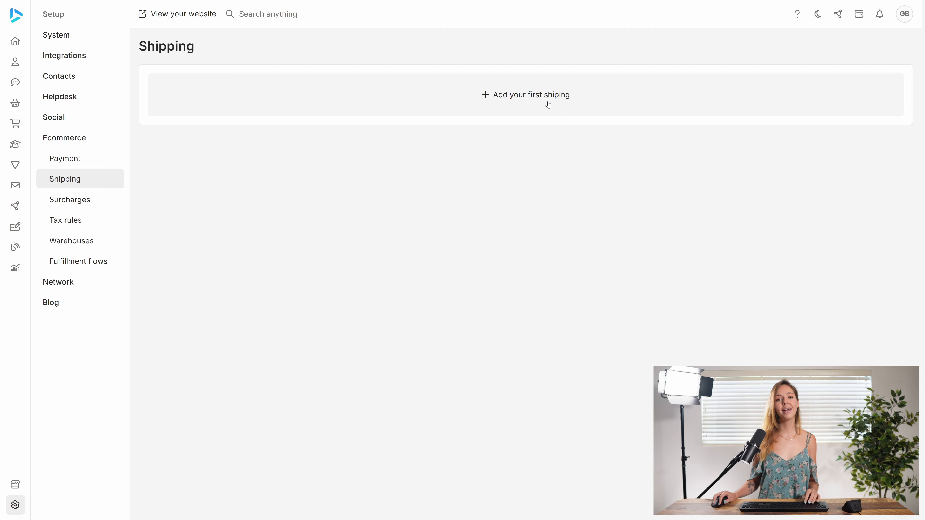
{"action": "left_click", "coordinate": [534, 102]}
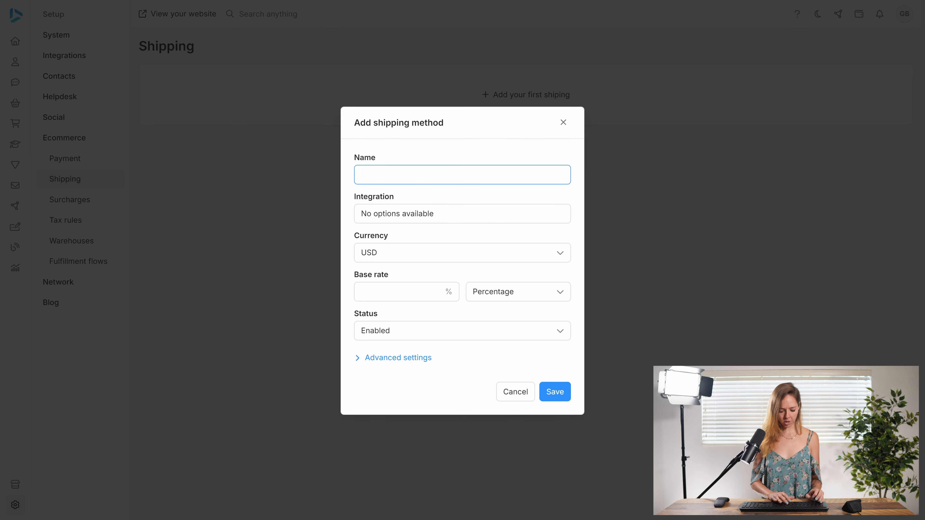
Name the shipping method Overnight and set its base rate to 10 percent.
{"action": "type", "text": "Overnight"}
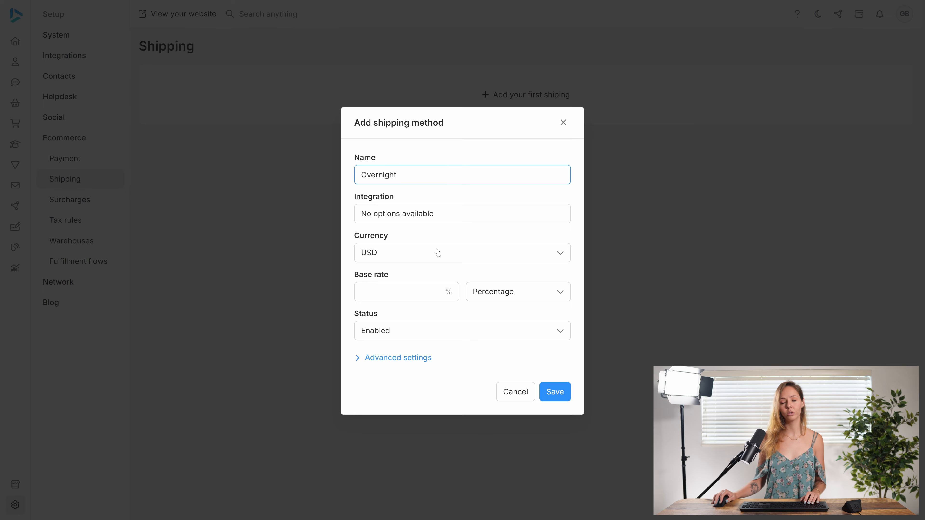
{"action": "key", "text": "Return"}
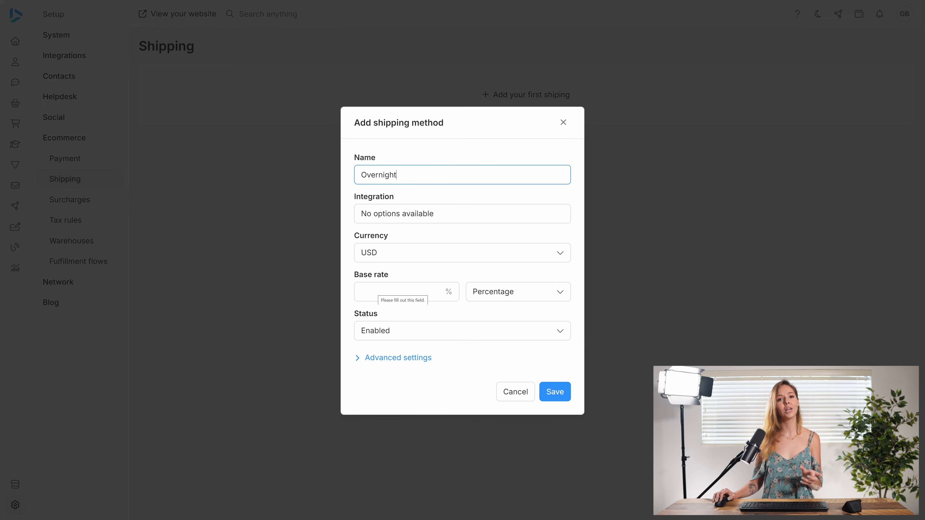
{"action": "left_click", "coordinate": [376, 291]}
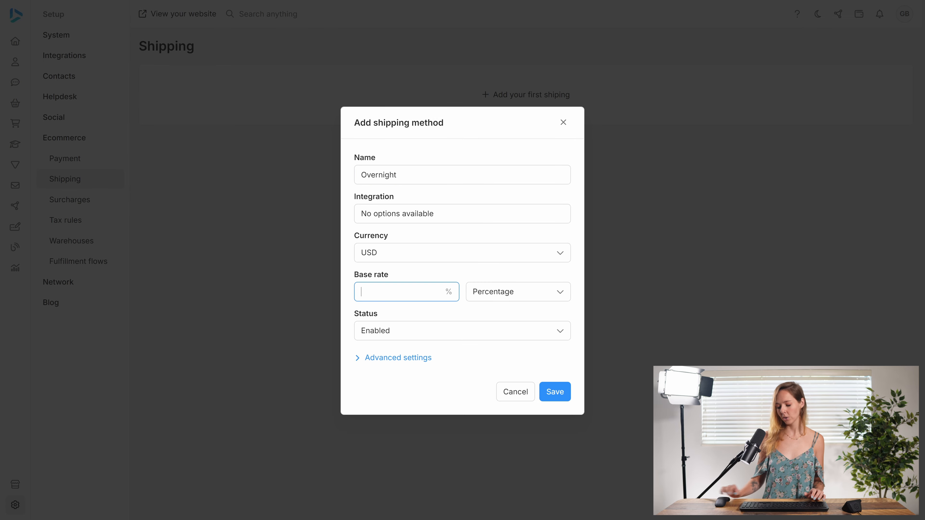
{"action": "type", "text": "10"}
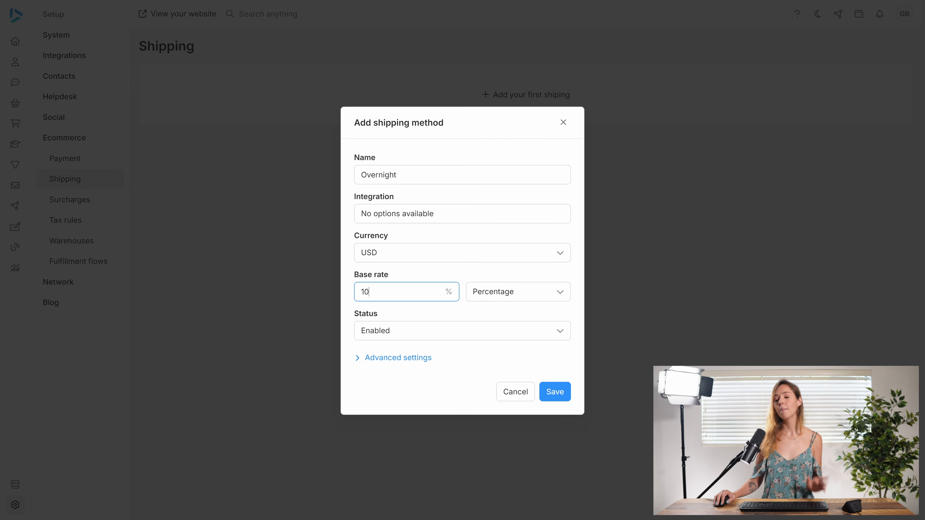
Try a fixed base rate amount of 10 USD and return the base rate type to Percentage.
{"action": "left_click", "coordinate": [499, 294]}
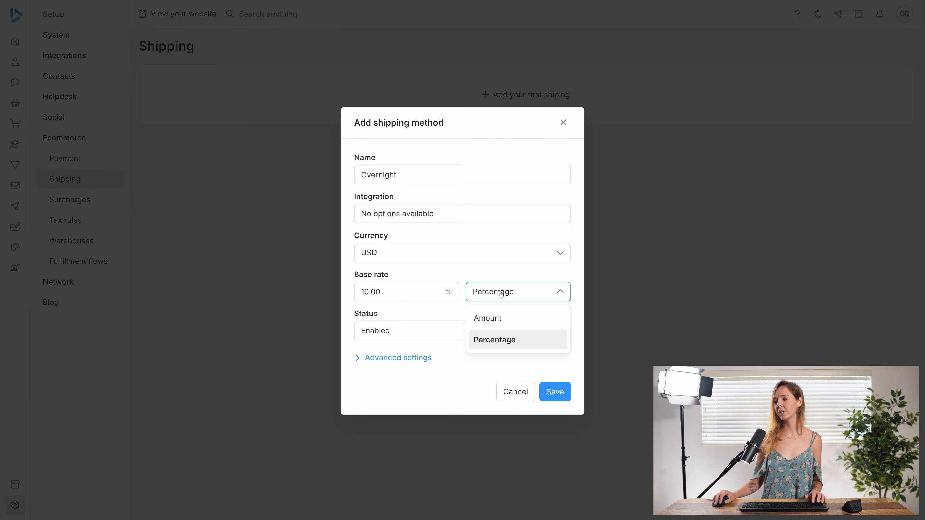
{"action": "left_click", "coordinate": [491, 324]}
{"action": "left_click", "coordinate": [397, 292]}
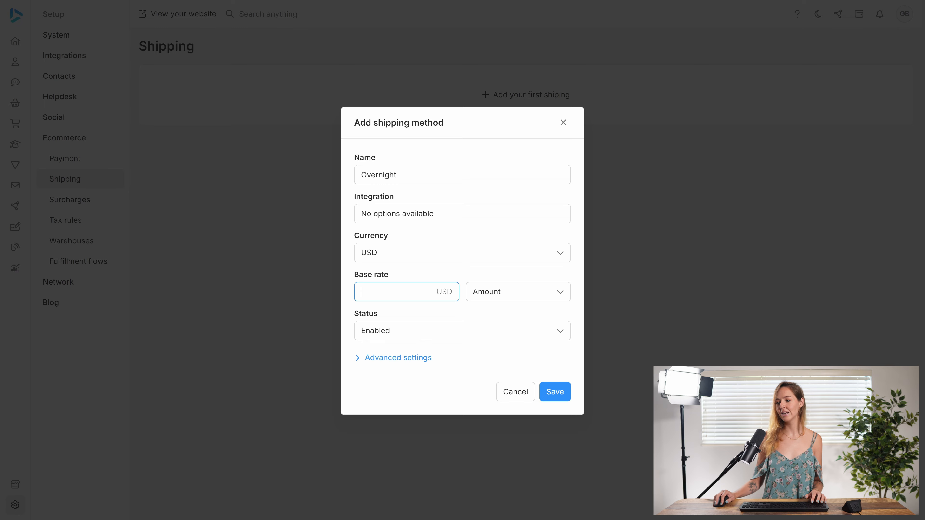
{"action": "type", "text": "10"}
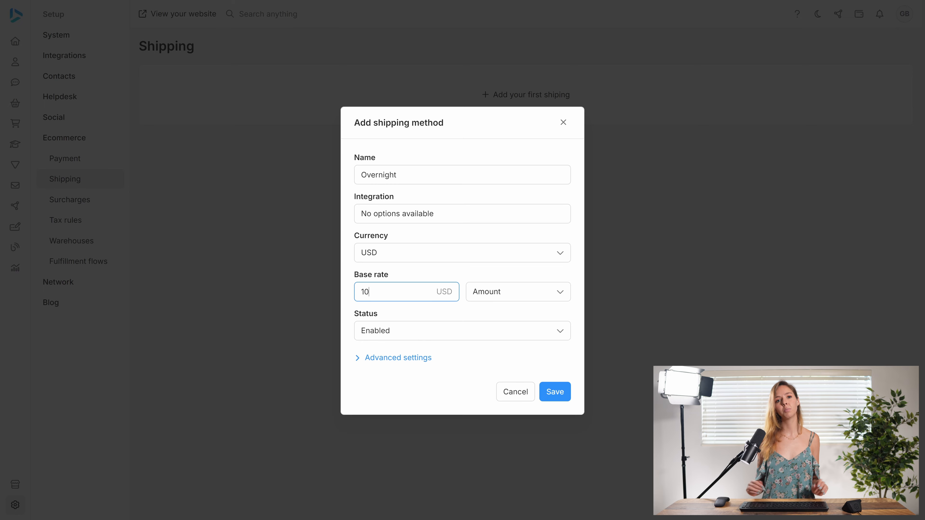
{"action": "left_click", "coordinate": [498, 291]}
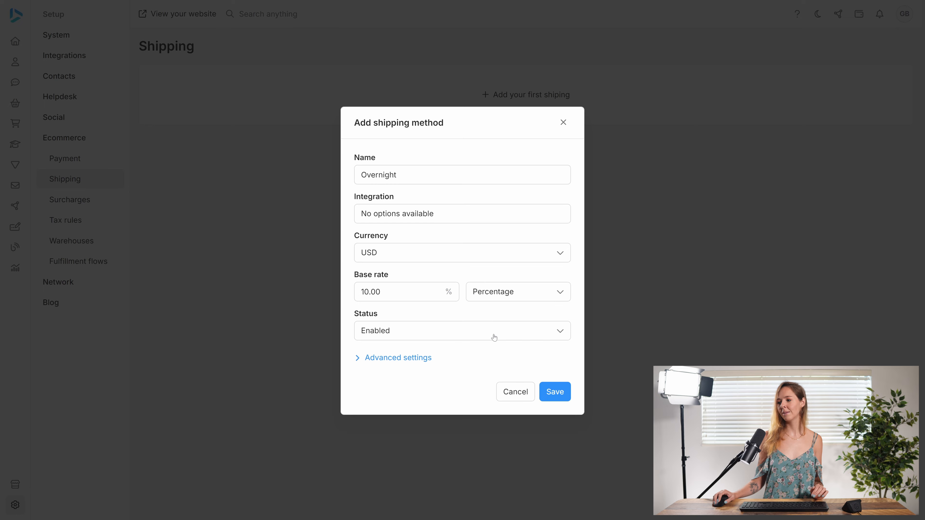
{"action": "left_click", "coordinate": [495, 337]}
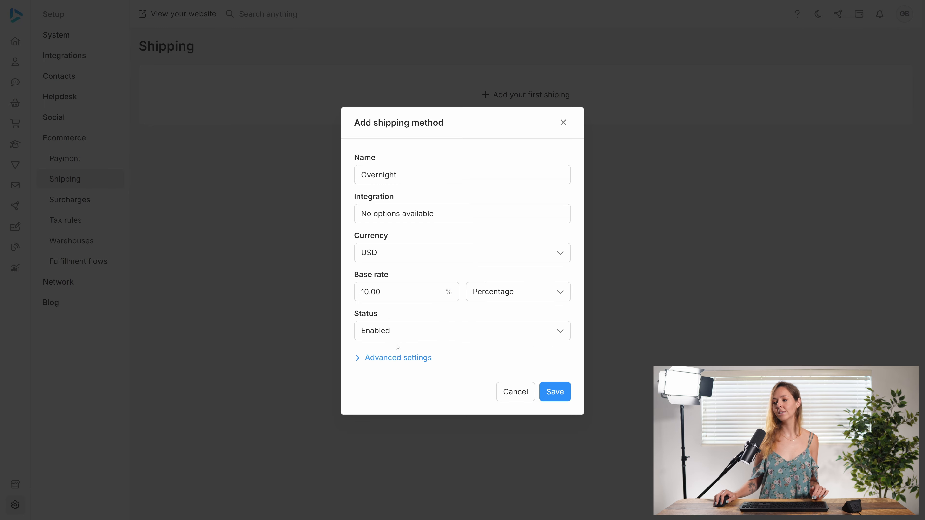
Set the item rate to Product rate in the shipping method's advanced settings.
{"action": "left_click", "coordinate": [360, 359]}
{"action": "scroll", "coordinate": [395, 314], "scroll_direction": "down", "scroll_amount": 2}
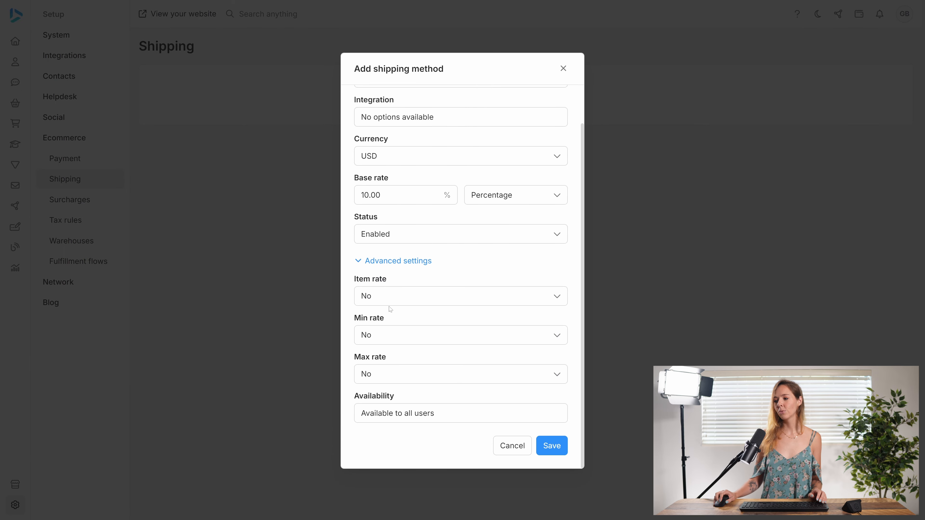
{"action": "left_click", "coordinate": [393, 303]}
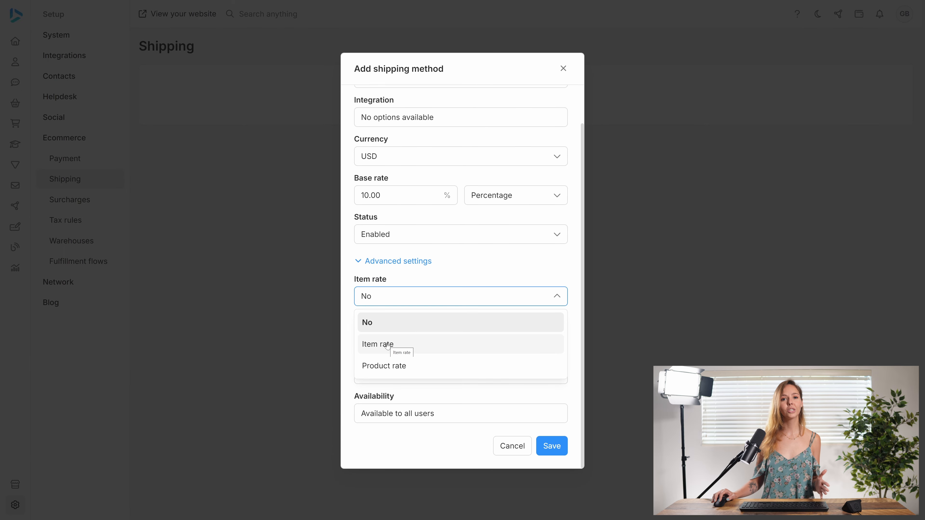
{"action": "left_click", "coordinate": [387, 345]}
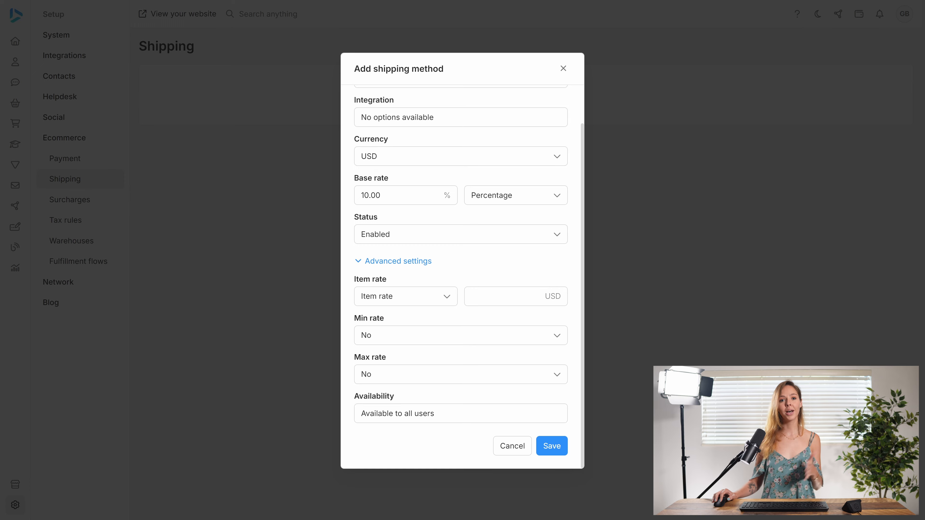
{"action": "left_click", "coordinate": [422, 296]}
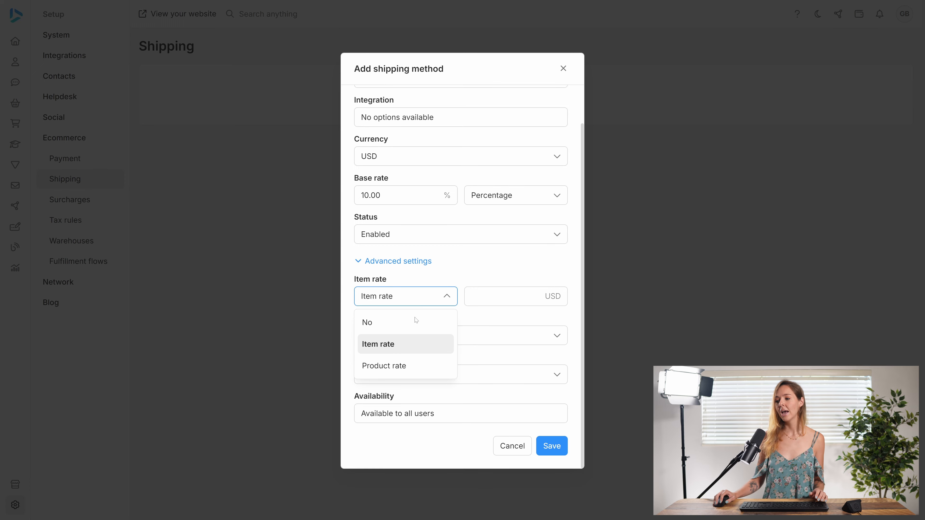
{"action": "left_click", "coordinate": [394, 365]}
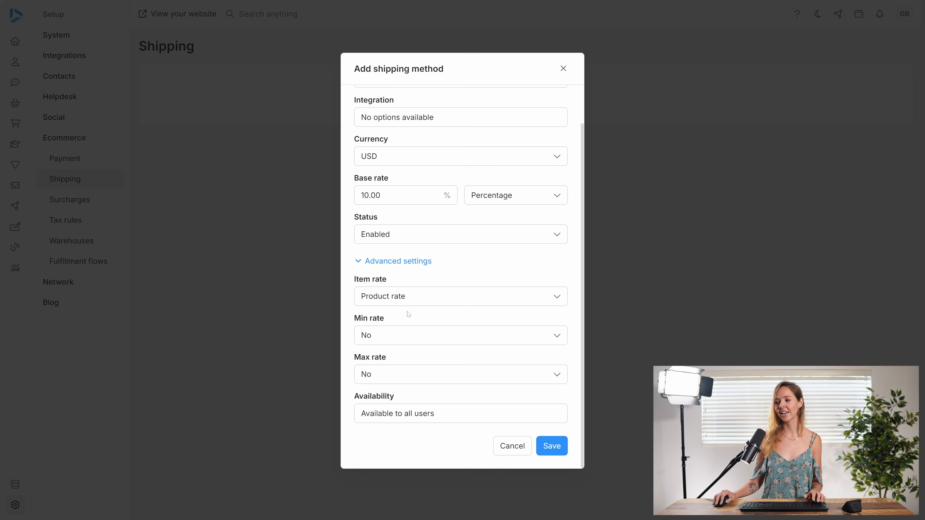
Enable the shipping method's minimum rate and set it to 5 USD.
{"action": "left_click", "coordinate": [394, 342]}
{"action": "left_click", "coordinate": [386, 359]}
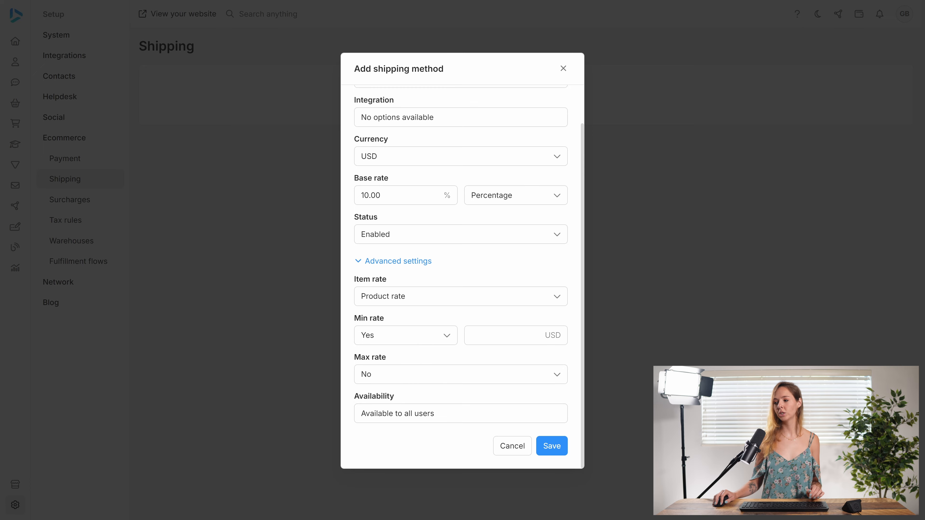
{"action": "left_click", "coordinate": [497, 337]}
{"action": "type", "text": "5"}
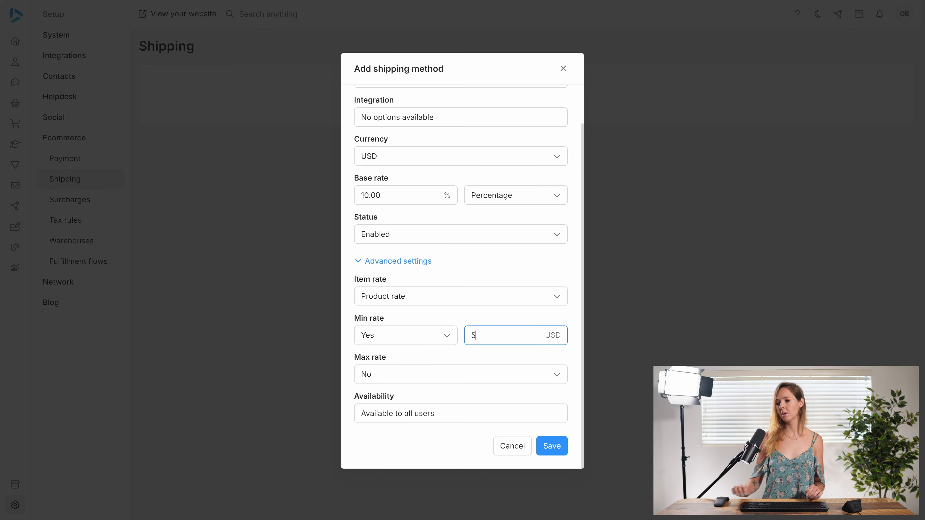
Enable the maximum rate with a value of 1000 USD and save the shipping method.
{"action": "left_click", "coordinate": [461, 378]}
{"action": "left_click", "coordinate": [435, 402]}
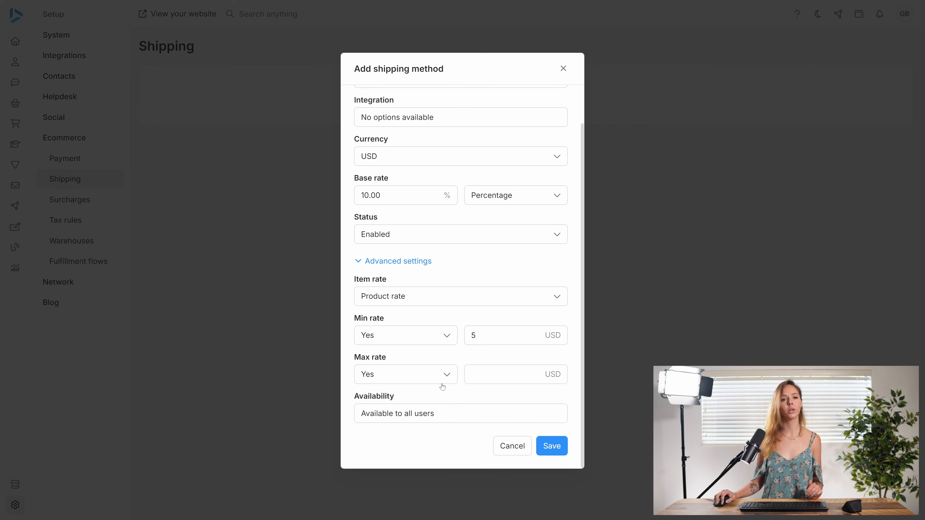
{"action": "left_click", "coordinate": [471, 374]}
{"action": "type", "text": "1000"}
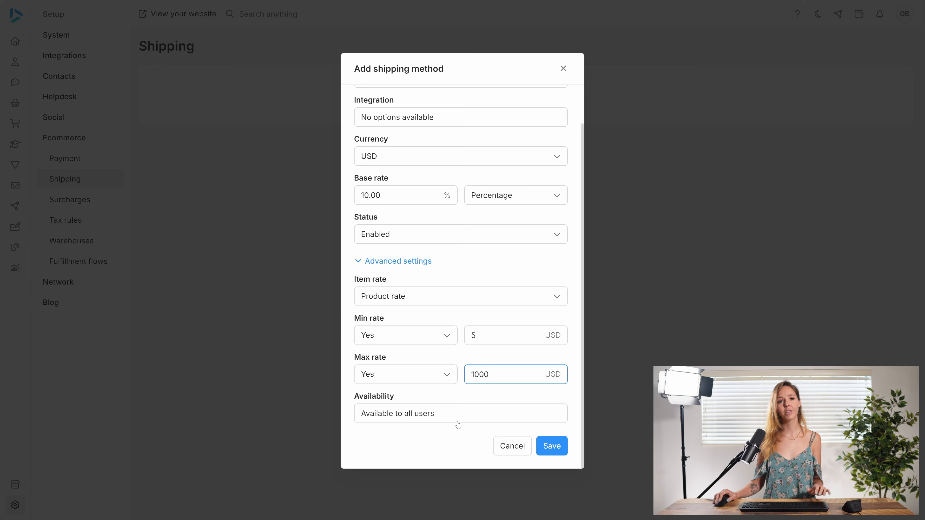
{"action": "left_click", "coordinate": [551, 449]}
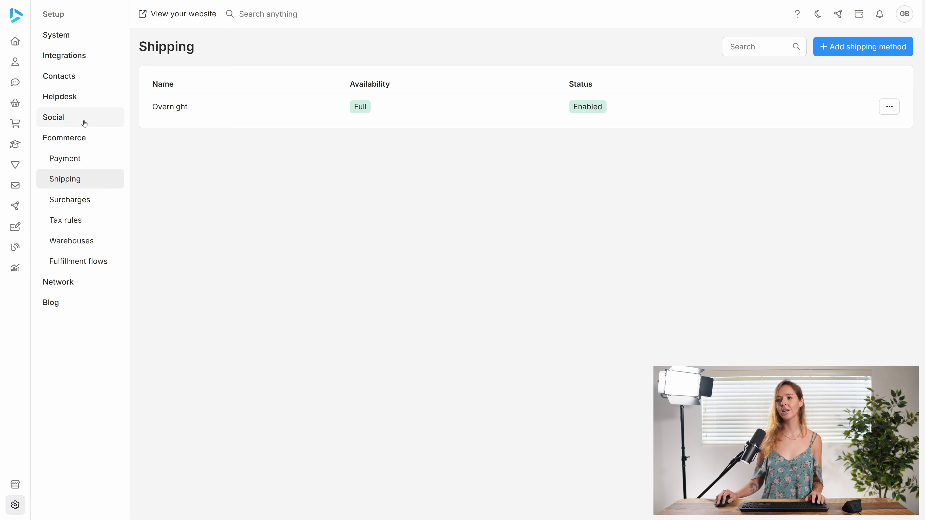
Open the list of sales orders.
{"action": "left_click", "coordinate": [20, 104]}
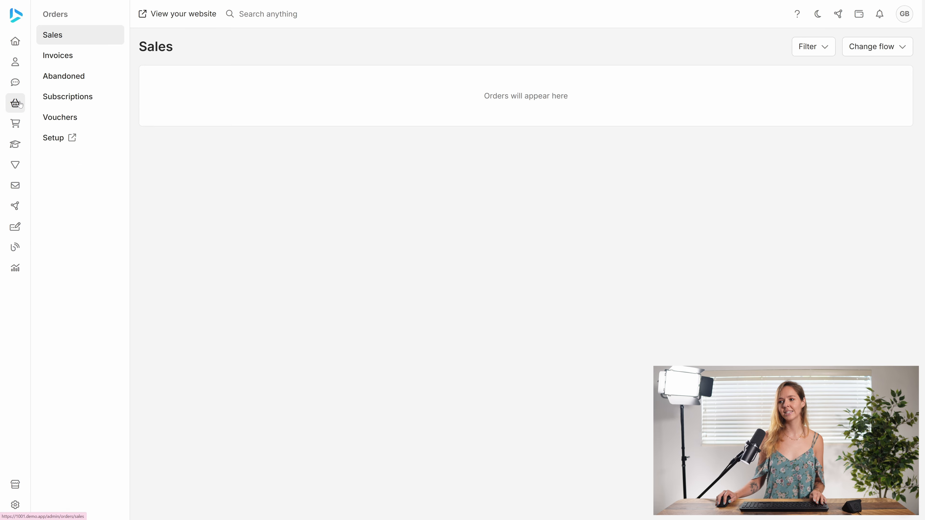
Create a new invoice in the orders' invoice list for the contact who already has an invoice there.
{"action": "left_click", "coordinate": [82, 65]}
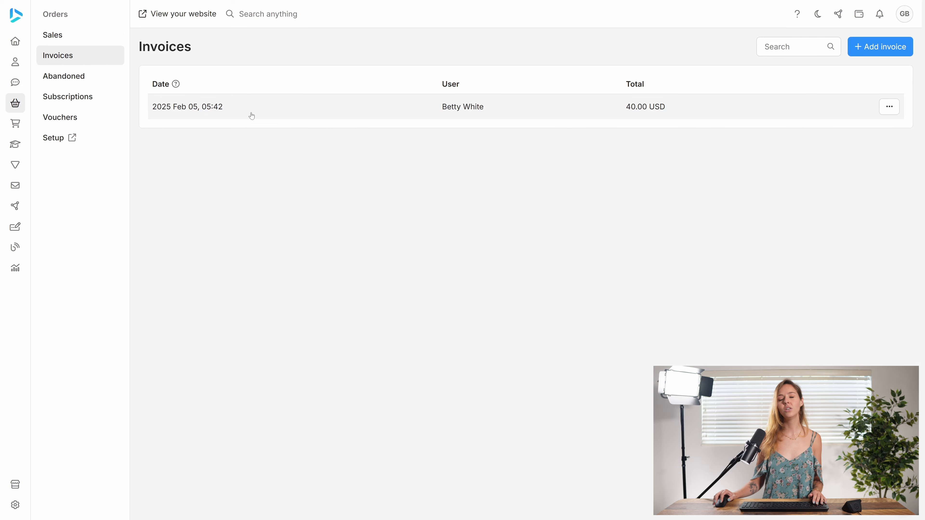
{"action": "left_click", "coordinate": [871, 47]}
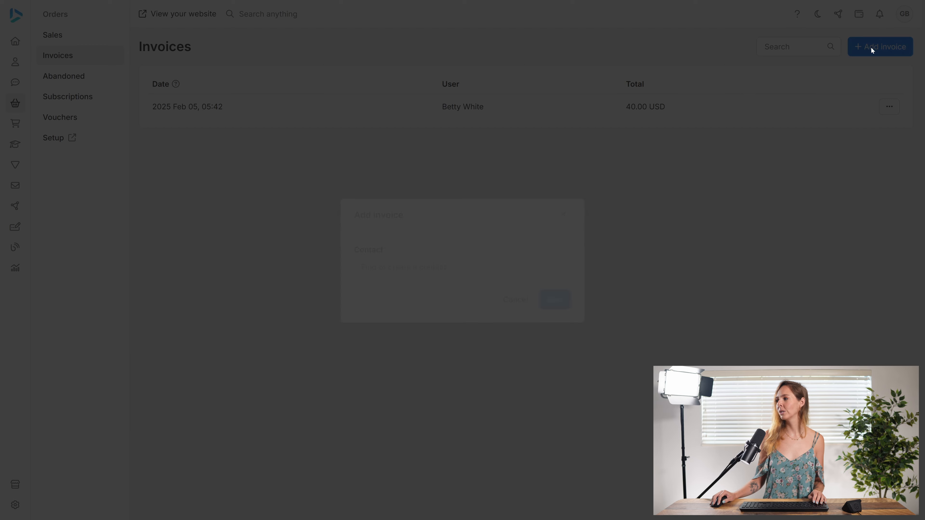
{"action": "left_click", "coordinate": [411, 329]}
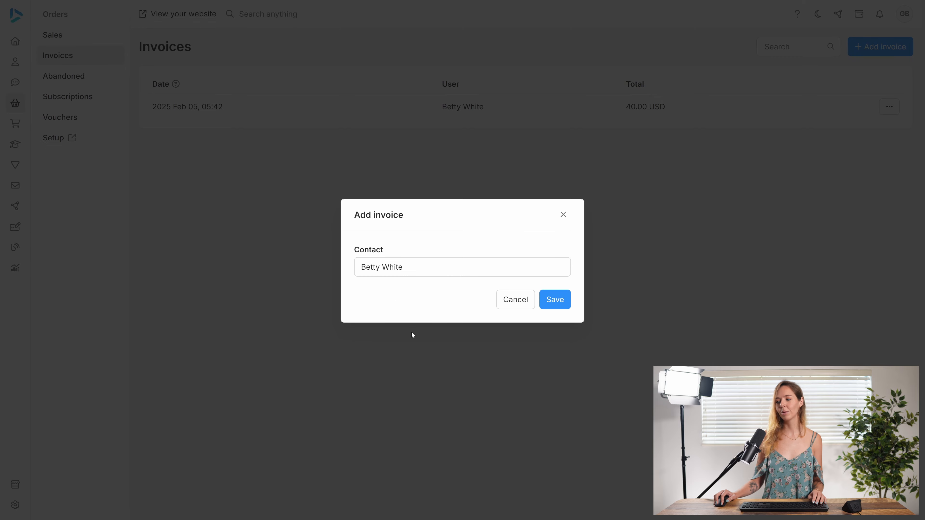
{"action": "left_click", "coordinate": [554, 299]}
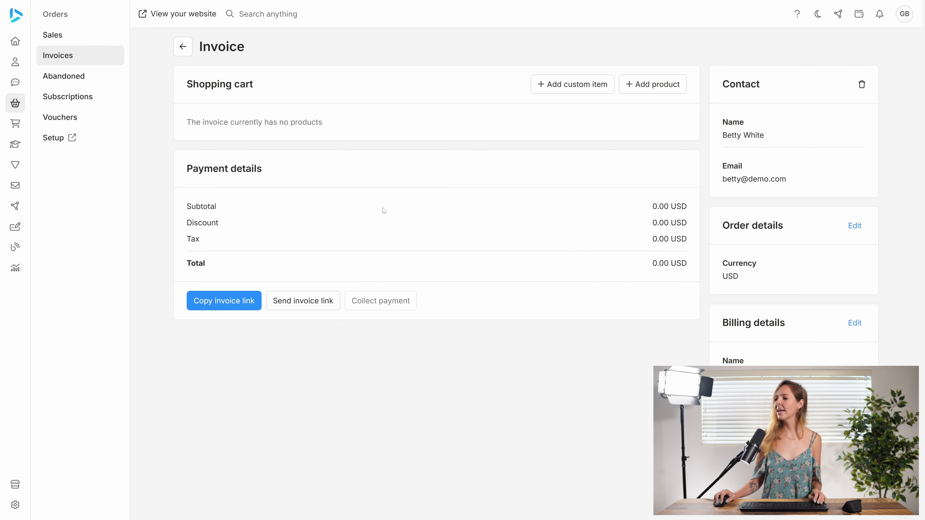
Add the Bow tie product to the new invoice's shopping cart.
{"action": "left_click", "coordinate": [652, 85]}
{"action": "left_click", "coordinate": [407, 272]}
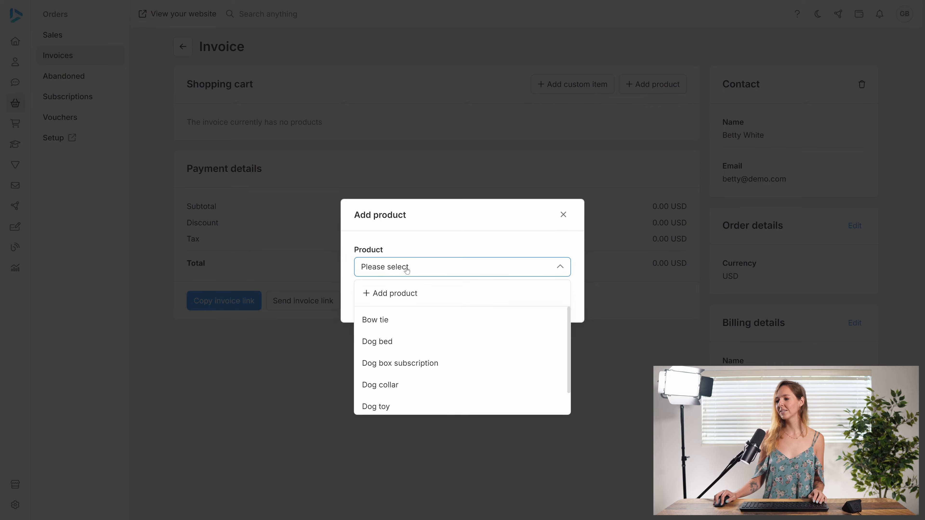
{"action": "left_click", "coordinate": [396, 322]}
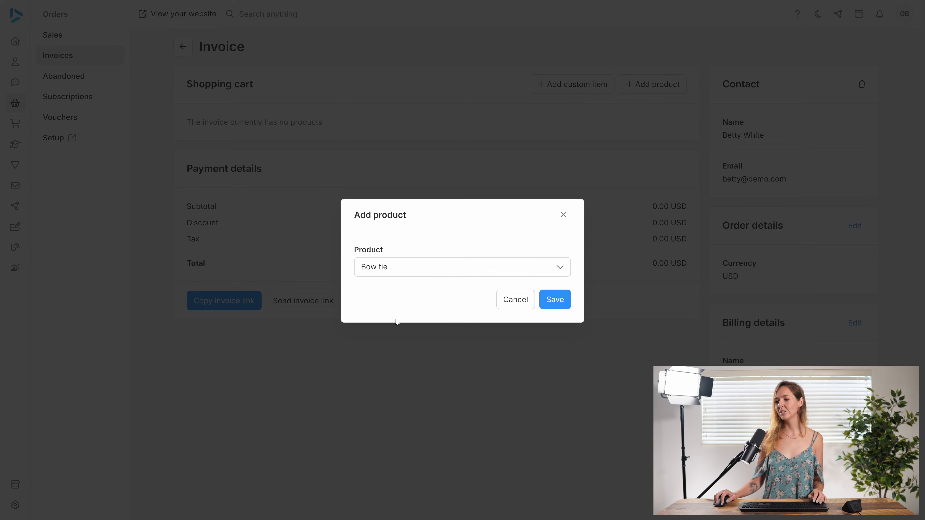
{"action": "left_click", "coordinate": [555, 300]}
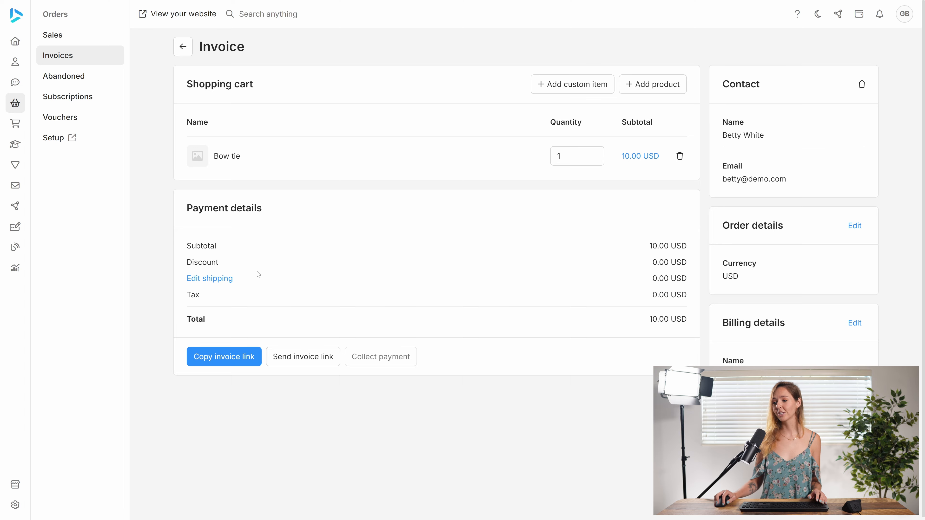
Set the invoice's shipping method to Overnight in the payment details and save it.
{"action": "left_click", "coordinate": [214, 279]}
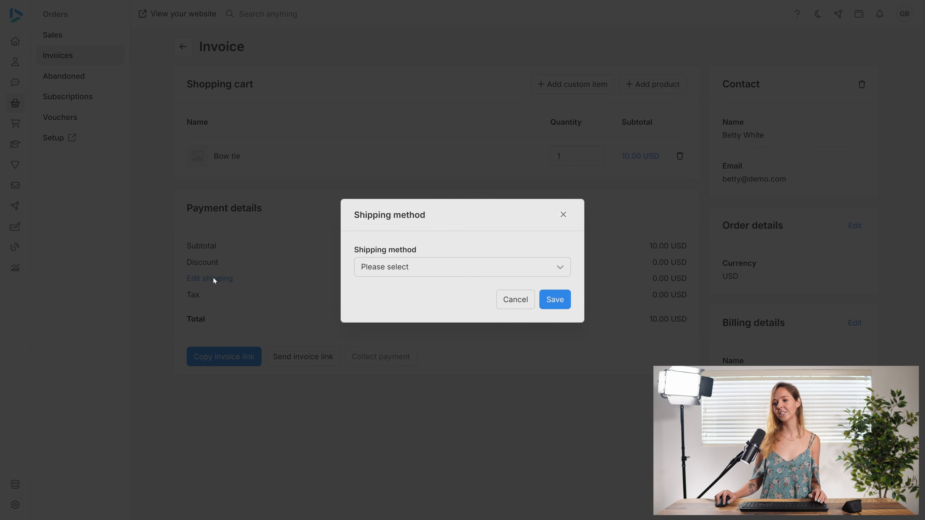
{"action": "left_click", "coordinate": [394, 271]}
{"action": "left_click", "coordinate": [394, 294]}
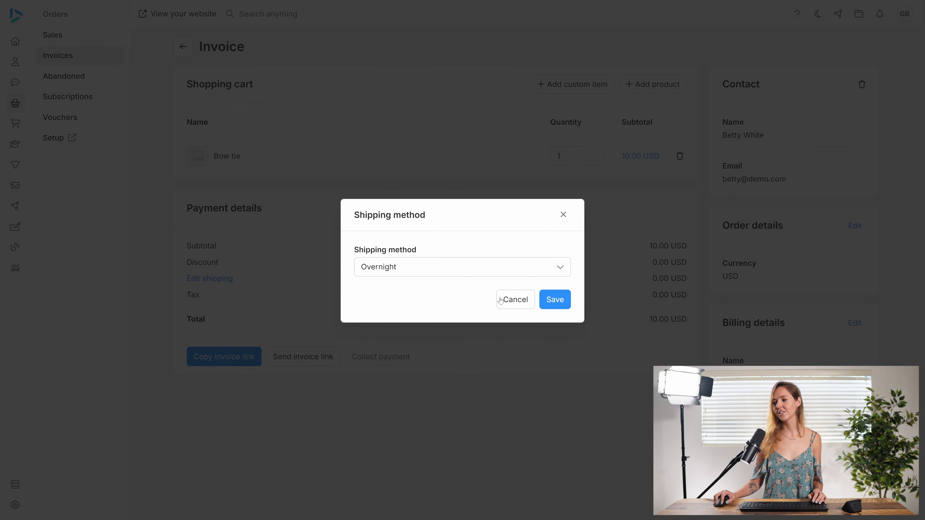
{"action": "left_click", "coordinate": [553, 301]}
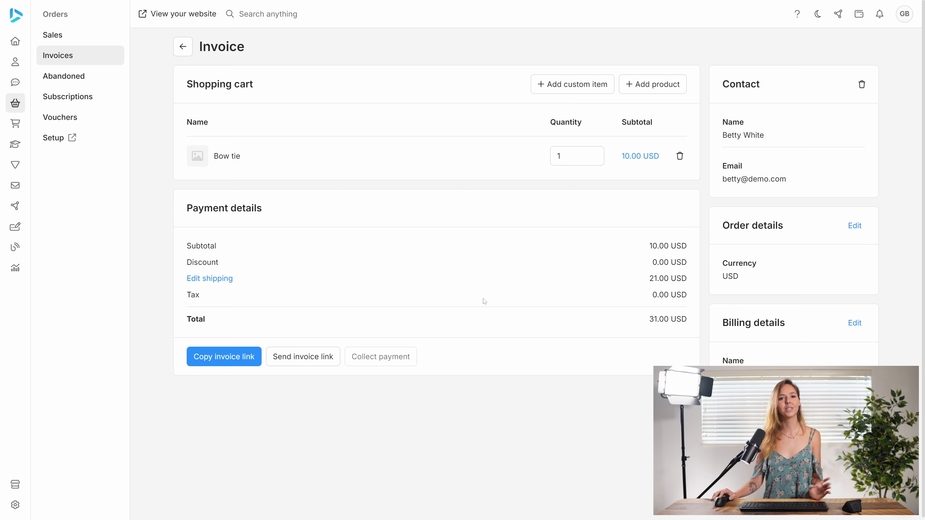